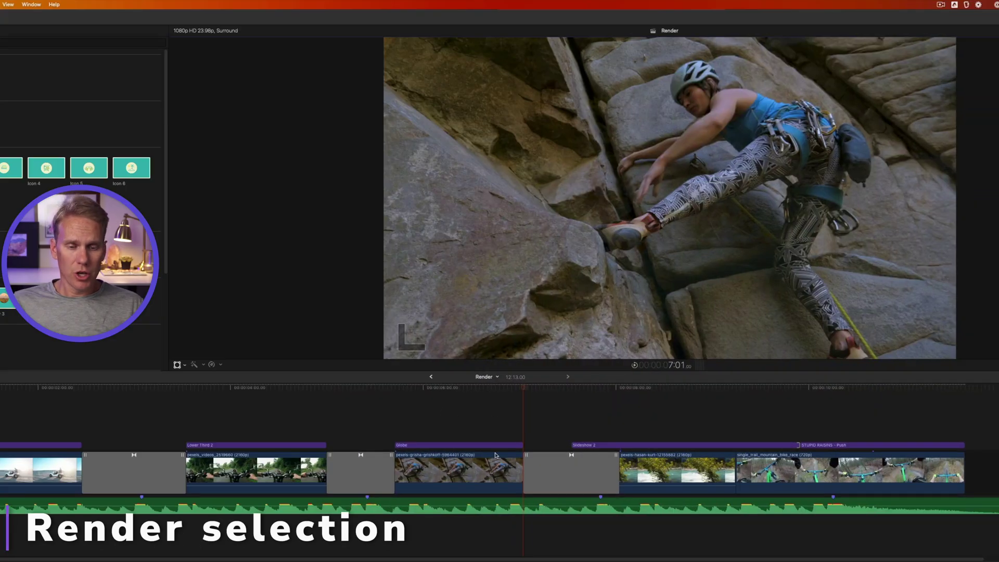
Select the clips from the Globe clip through the single_trail mountain bike clip and render the selection.
{"action": "left_click", "coordinate": [475, 466]}
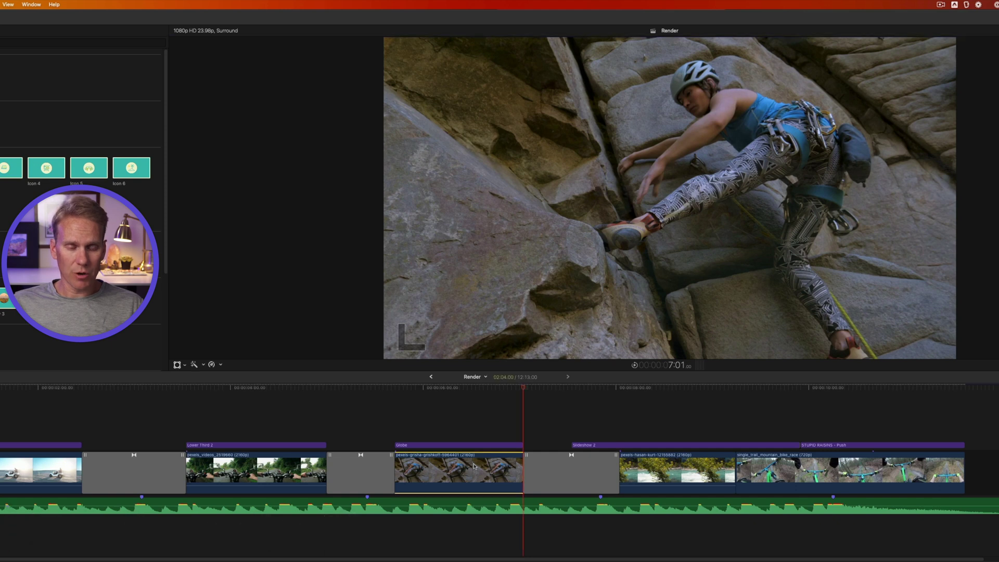
{"action": "left_click", "coordinate": [454, 466]}
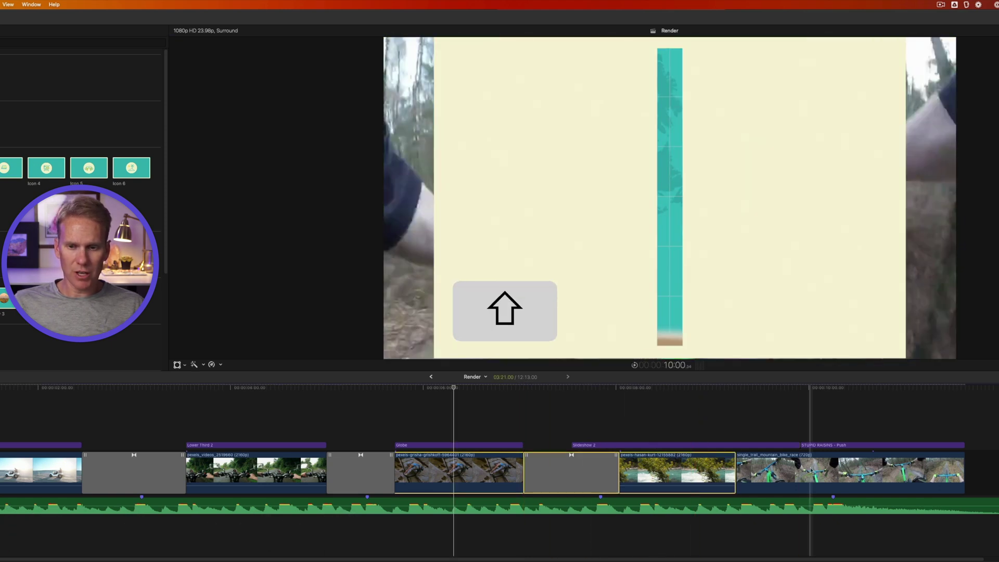
{"action": "left_click", "coordinate": [811, 470], "text": "shift"}
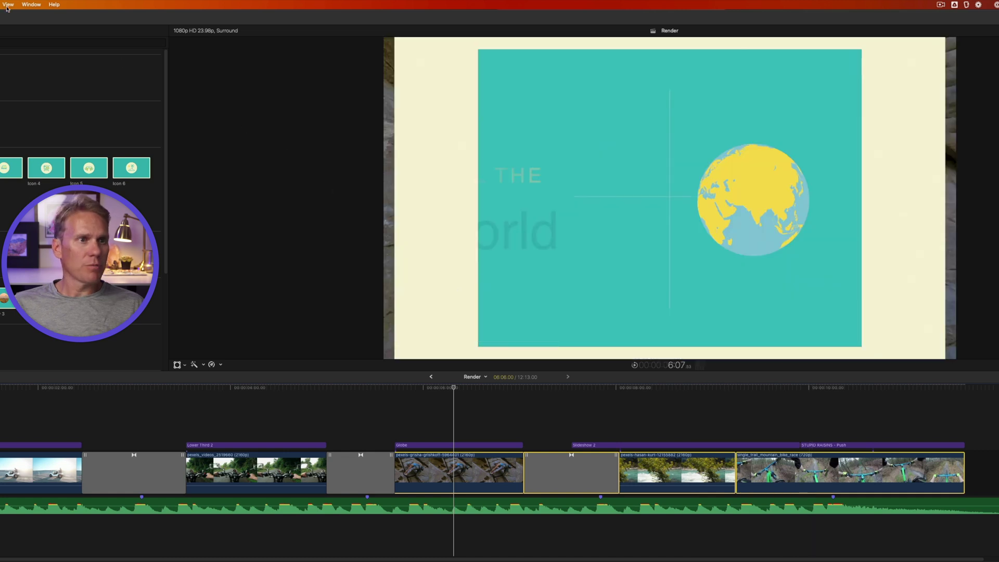
{"action": "left_click", "coordinate": [0, 4]}
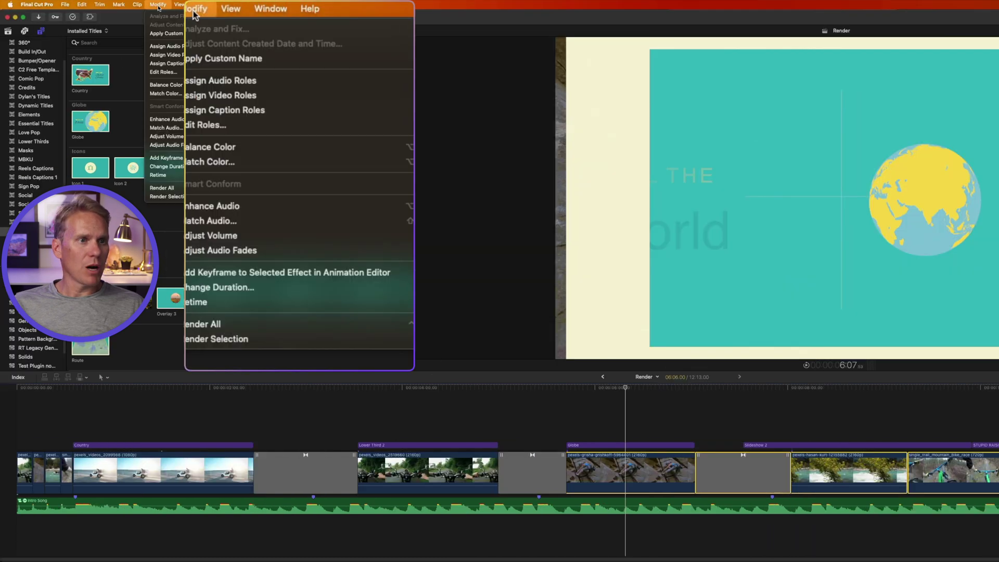
{"action": "left_click", "coordinate": [300, 341]}
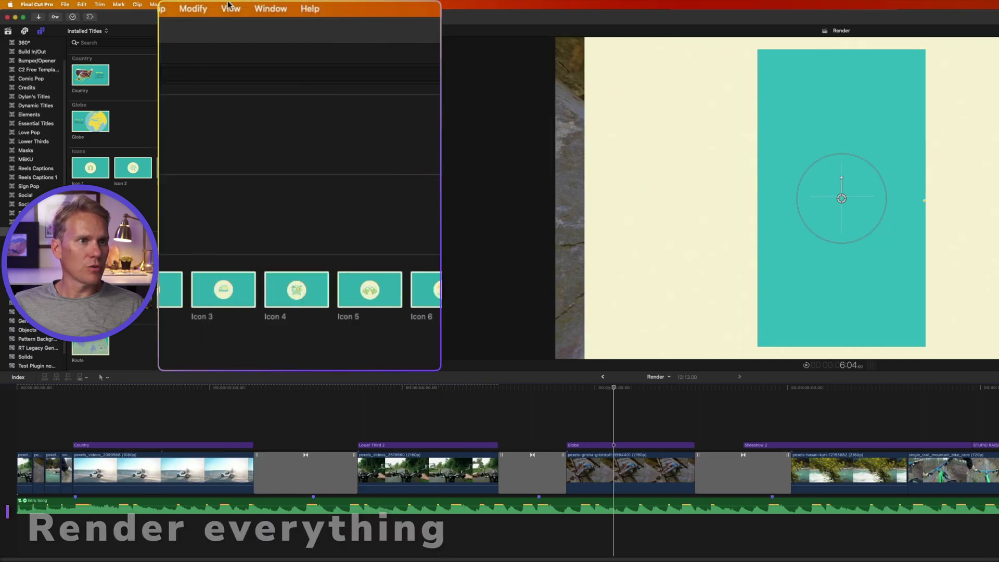
Render the whole timeline with Render All, then pause and resume the job in Background Tasks.
{"action": "left_click", "coordinate": [158, 4]}
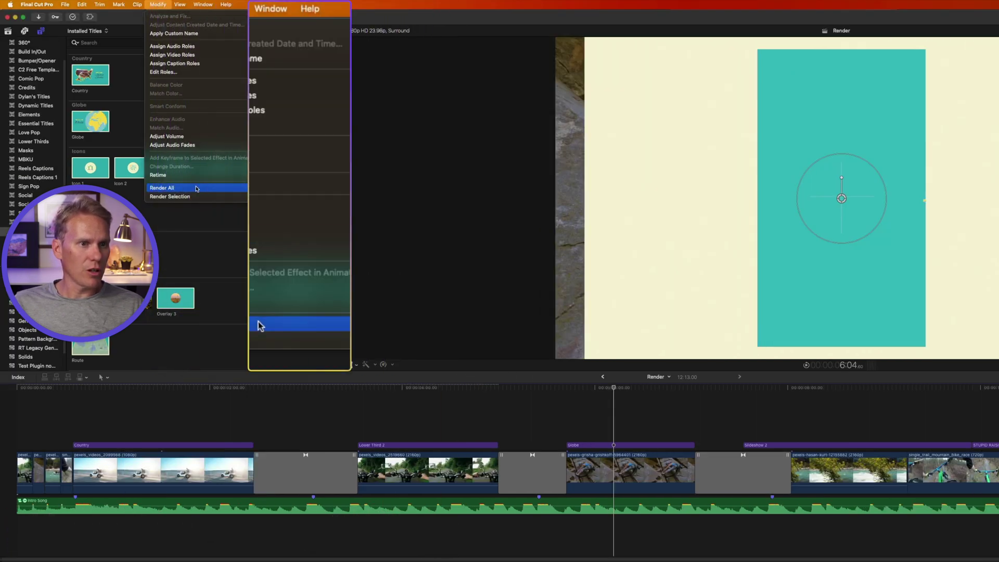
{"action": "key", "text": "ctrl+shift+r"}
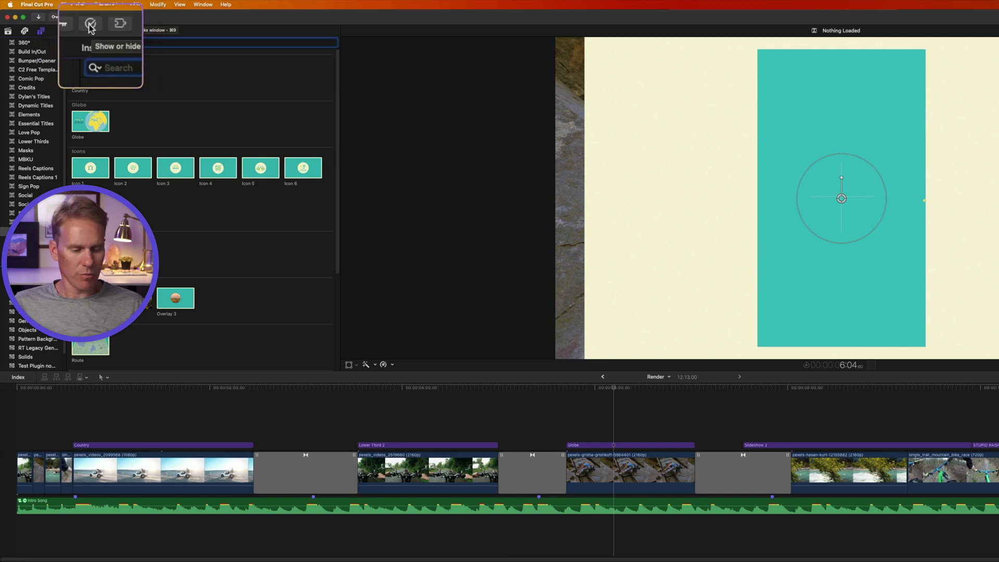
{"action": "key", "text": "super+9"}
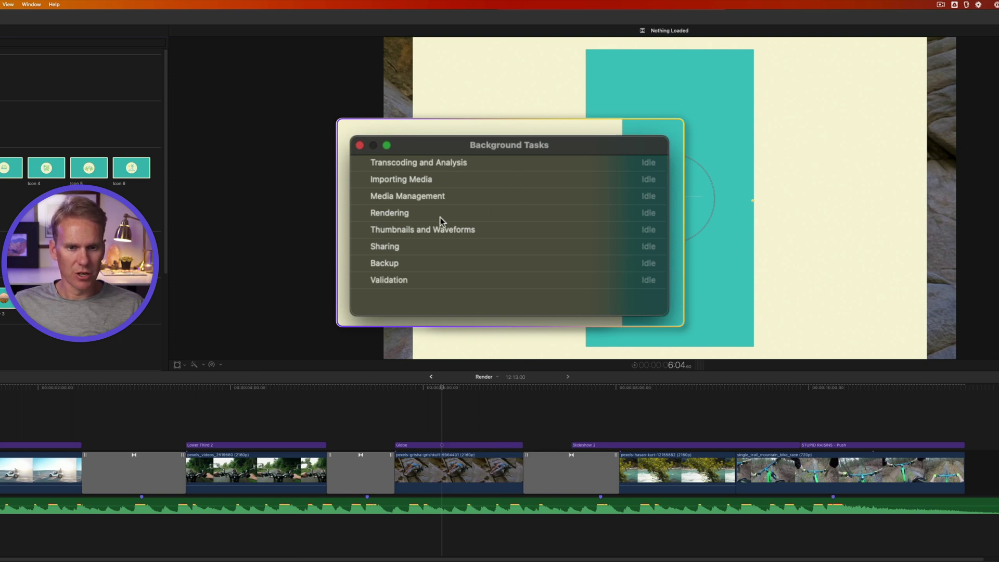
{"action": "left_click", "coordinate": [557, 367]}
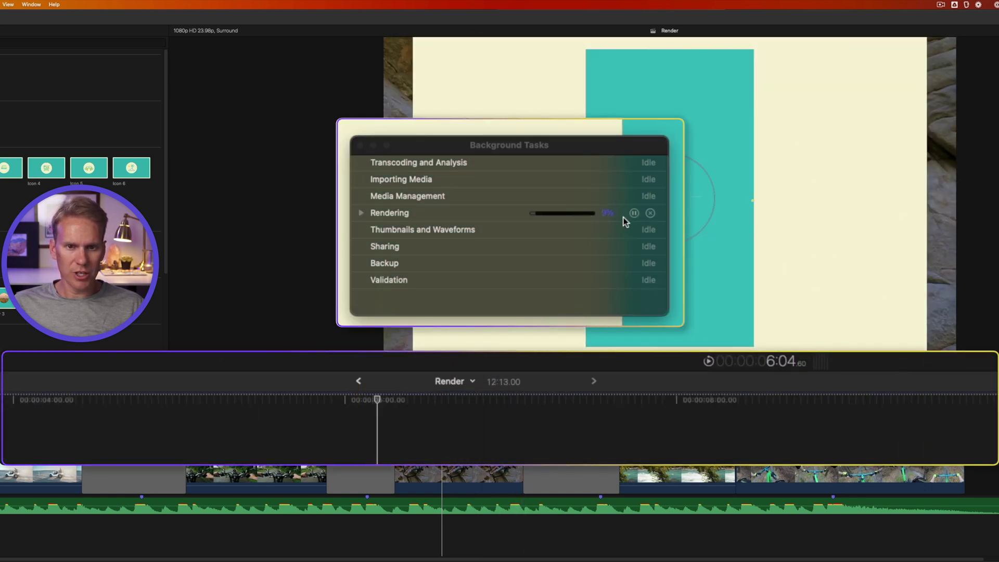
{"action": "left_click", "coordinate": [634, 213]}
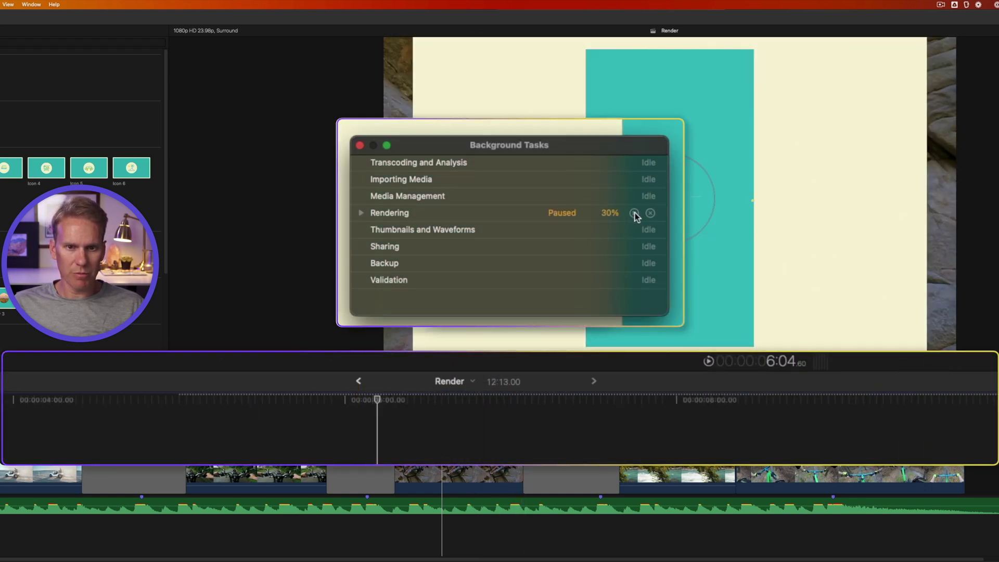
{"action": "left_click", "coordinate": [361, 214]}
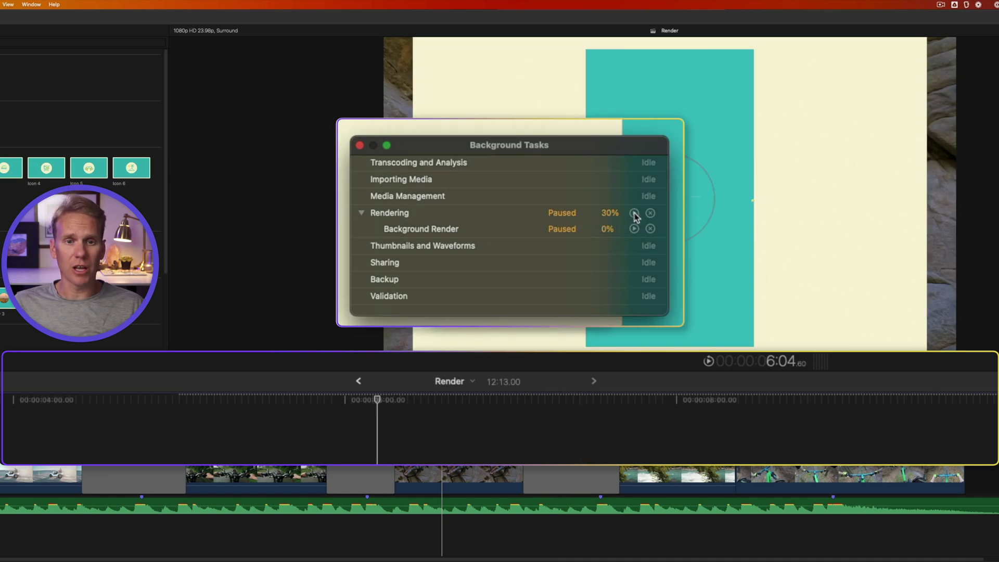
{"action": "left_click", "coordinate": [635, 213]}
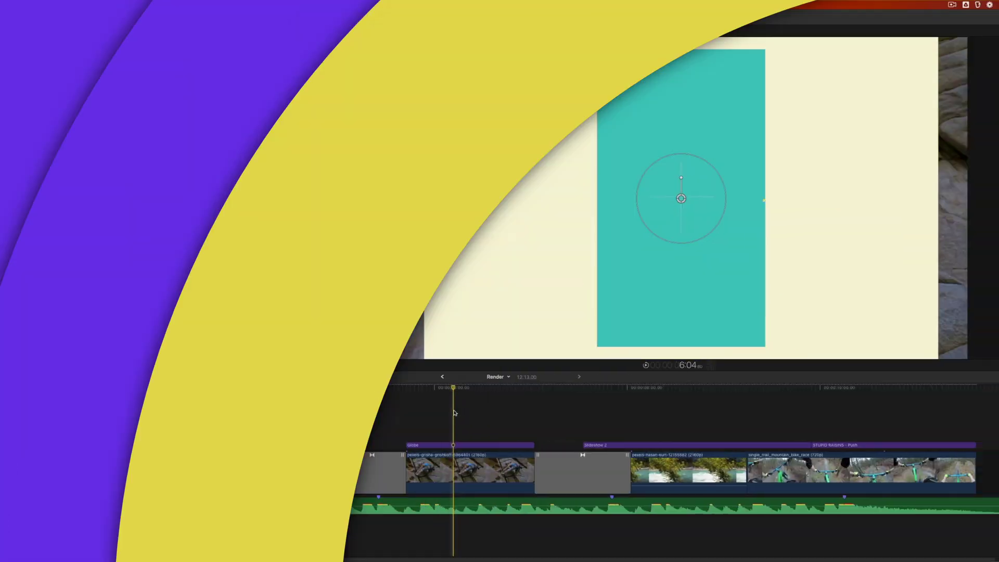
{"action": "key", "text": "super+comma"}
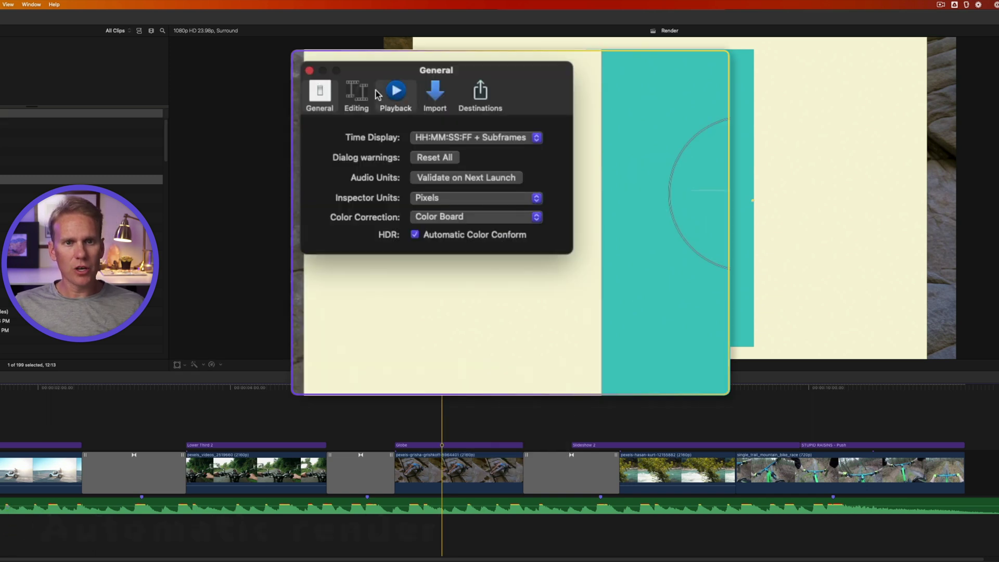
{"action": "left_click", "coordinate": [390, 92]}
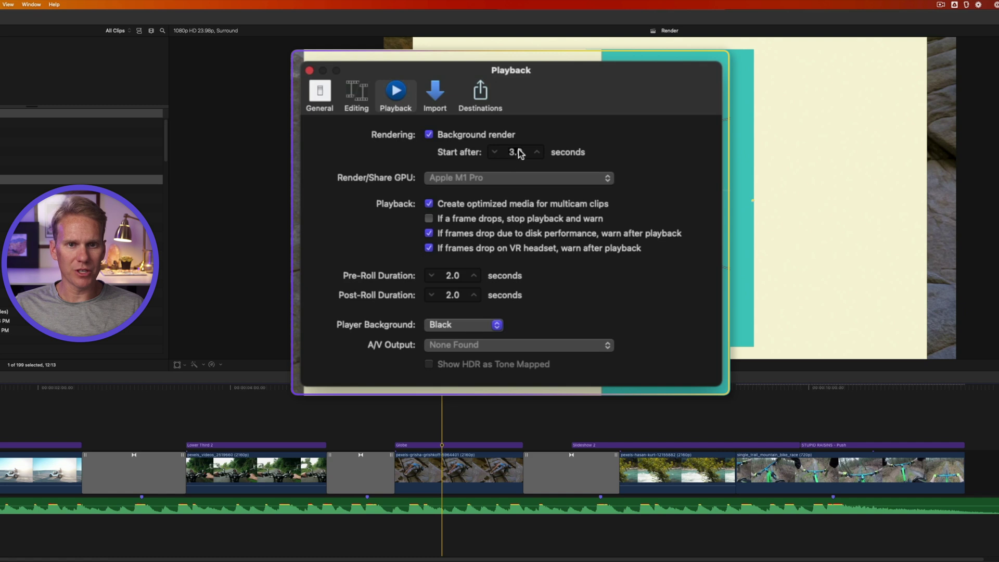
{"action": "left_click", "coordinate": [309, 71]}
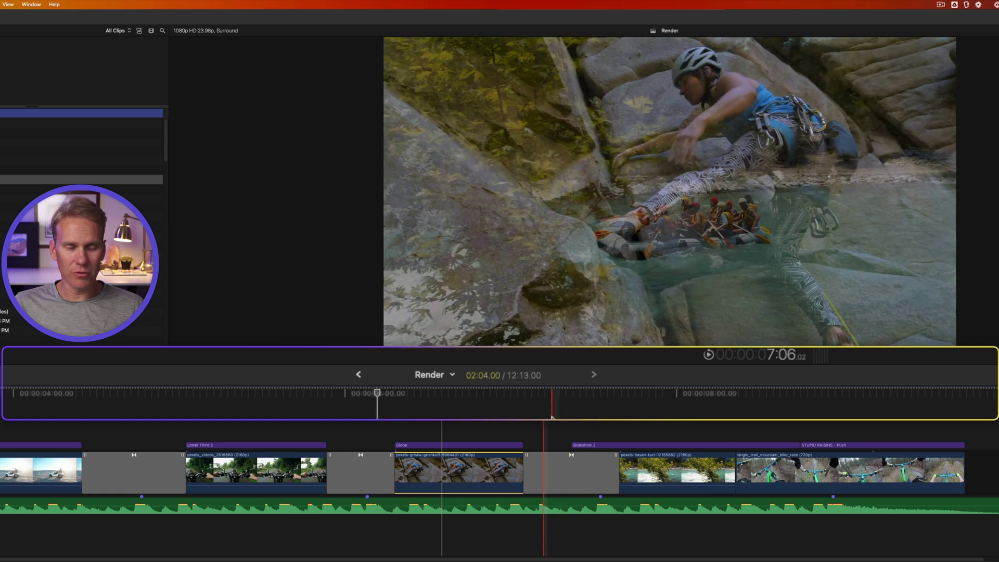
Select the hasan-kurt clip and shift the Slideshow 2 title slightly left.
{"action": "left_click", "coordinate": [650, 450]}
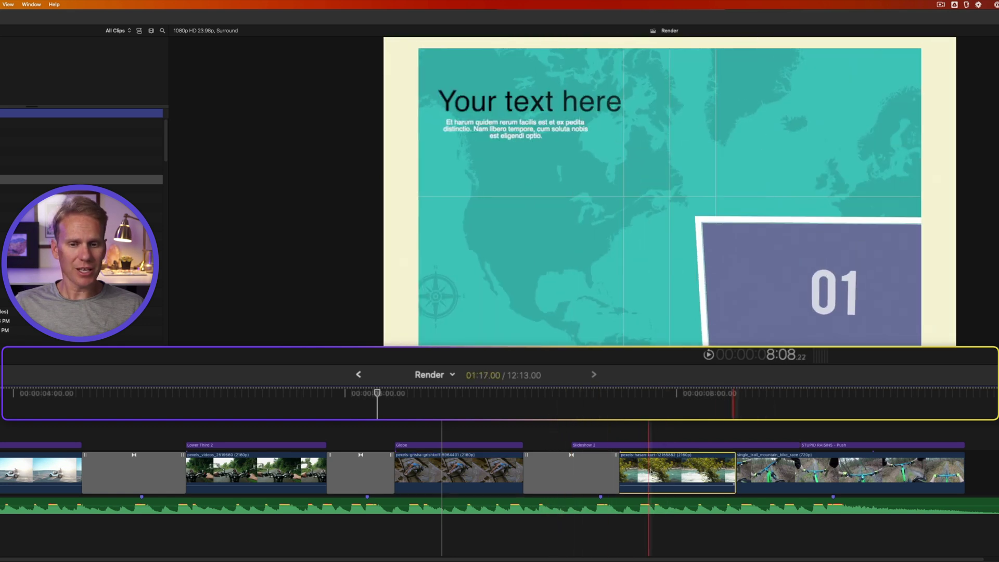
{"action": "left_click_drag", "start_coordinate": [641, 446], "coordinate": [620, 446]}
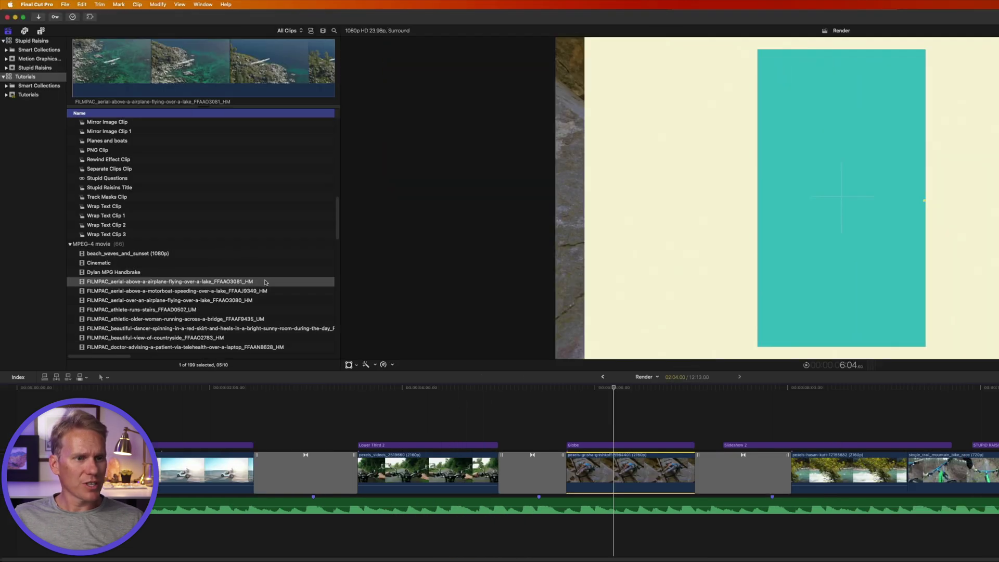
Delete the generated render files for the aerial airplane-over-a-lake clip.
{"action": "left_click", "coordinate": [269, 283]}
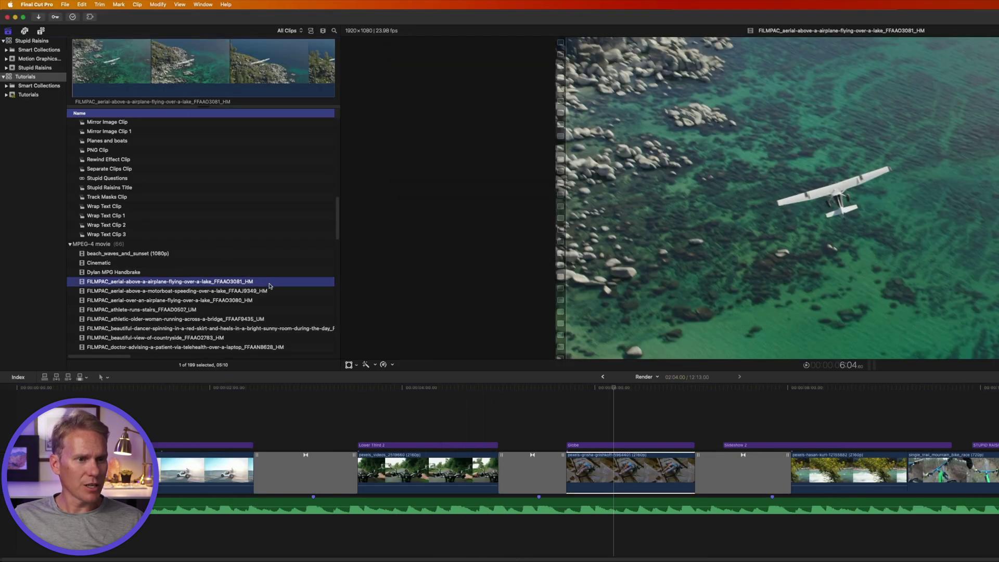
{"action": "left_click", "coordinate": [65, 5]}
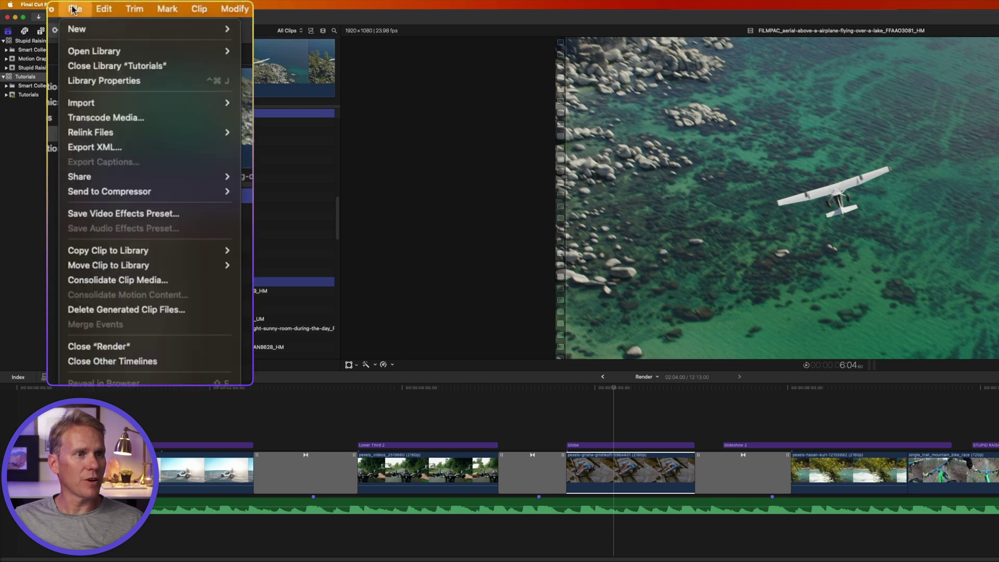
{"action": "left_click", "coordinate": [200, 311]}
{"action": "left_click", "coordinate": [404, 302]}
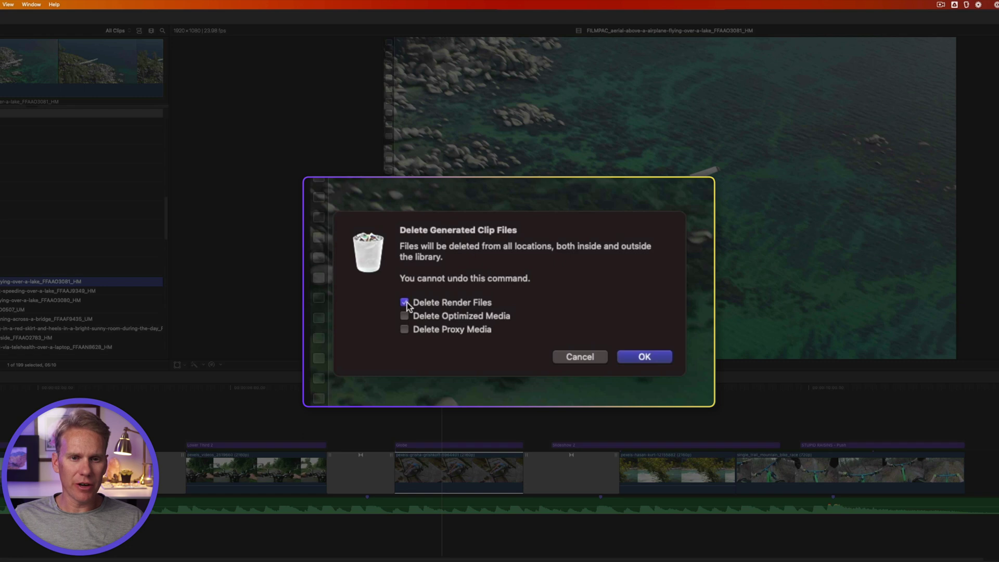
{"action": "left_click", "coordinate": [643, 357]}
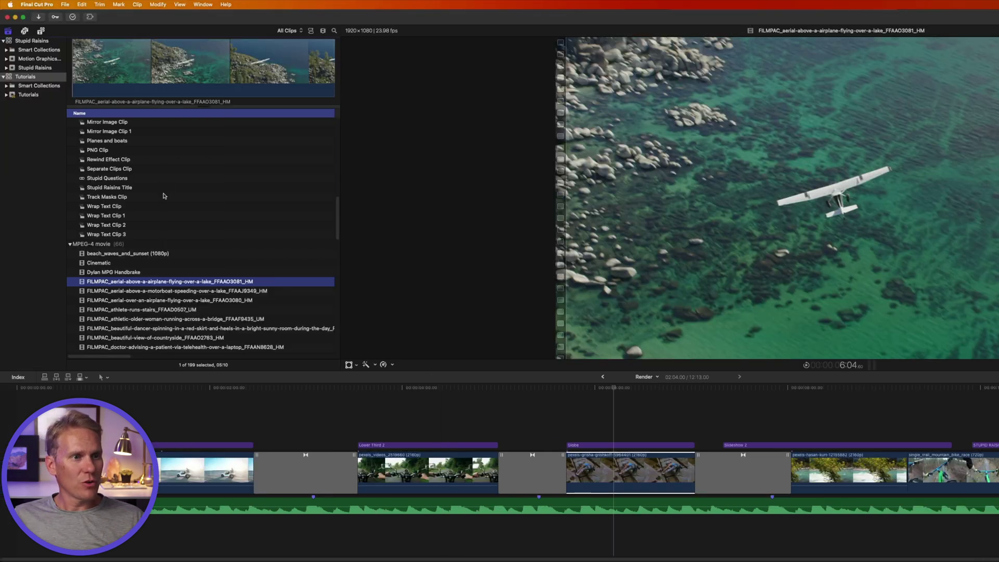
Select the Render project and delete its generated render files.
{"action": "scroll", "coordinate": [158, 188], "scroll_direction": "up", "scroll_amount": 10}
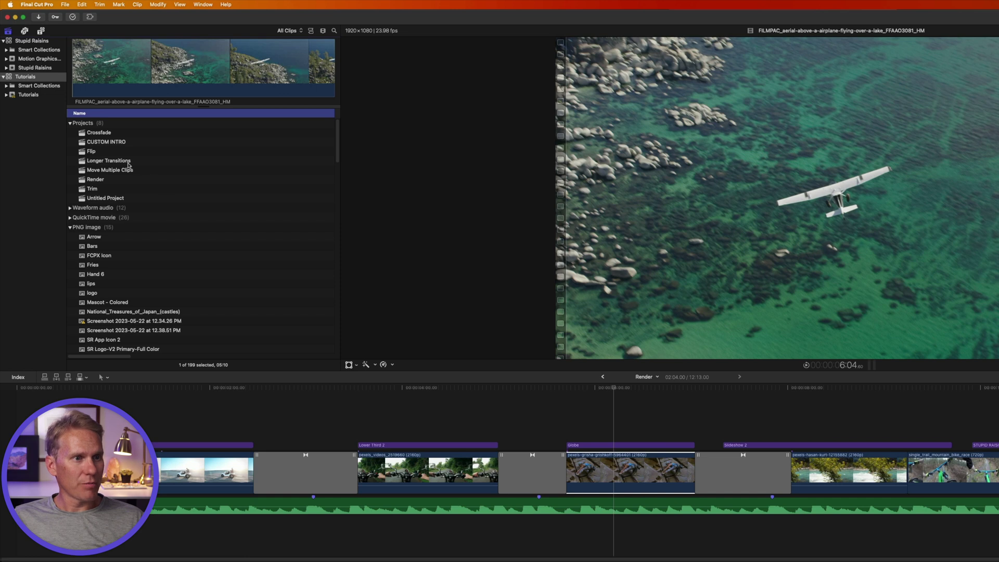
{"action": "left_click", "coordinate": [95, 179]}
{"action": "left_click", "coordinate": [65, 4]}
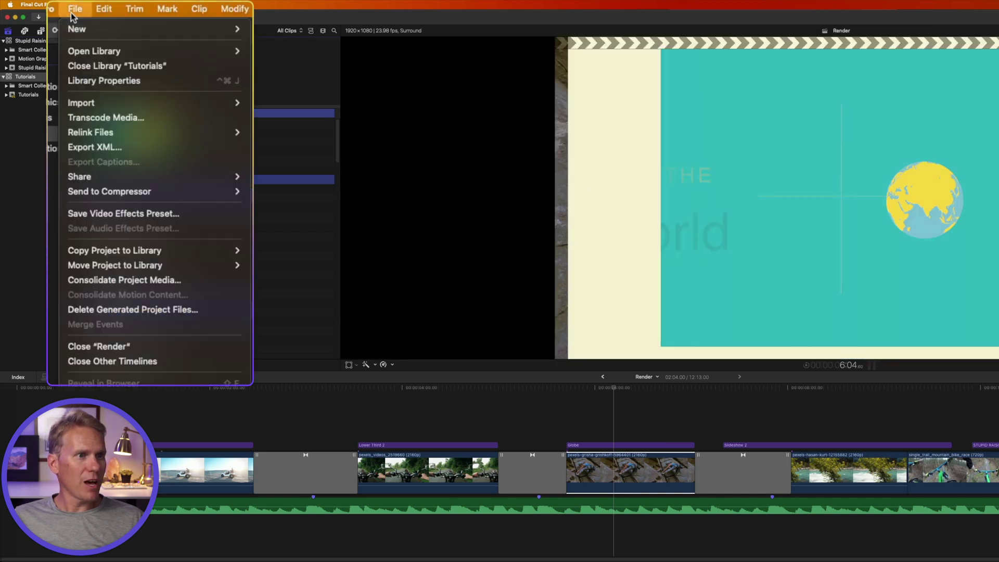
{"action": "left_click", "coordinate": [209, 311]}
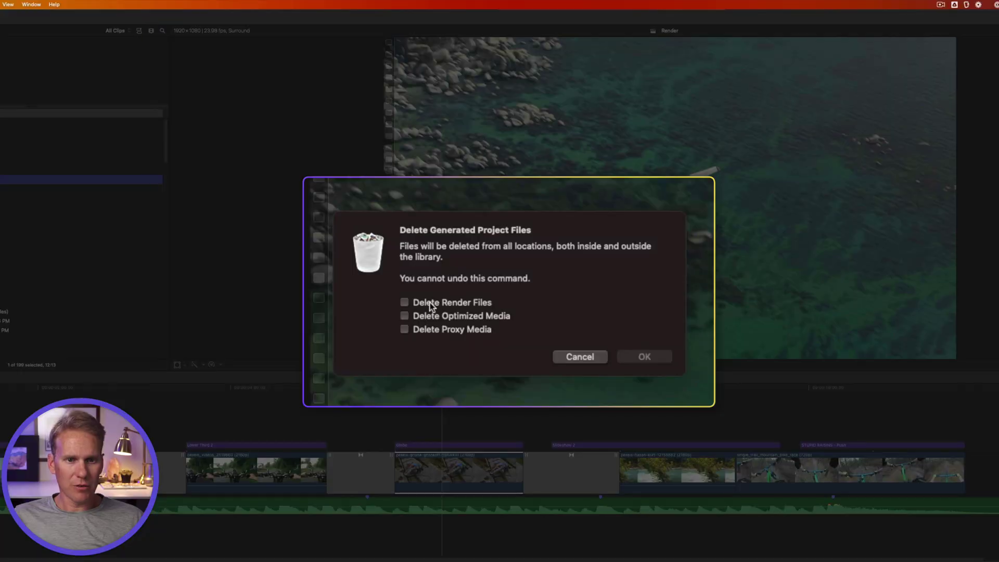
{"action": "left_click", "coordinate": [430, 301]}
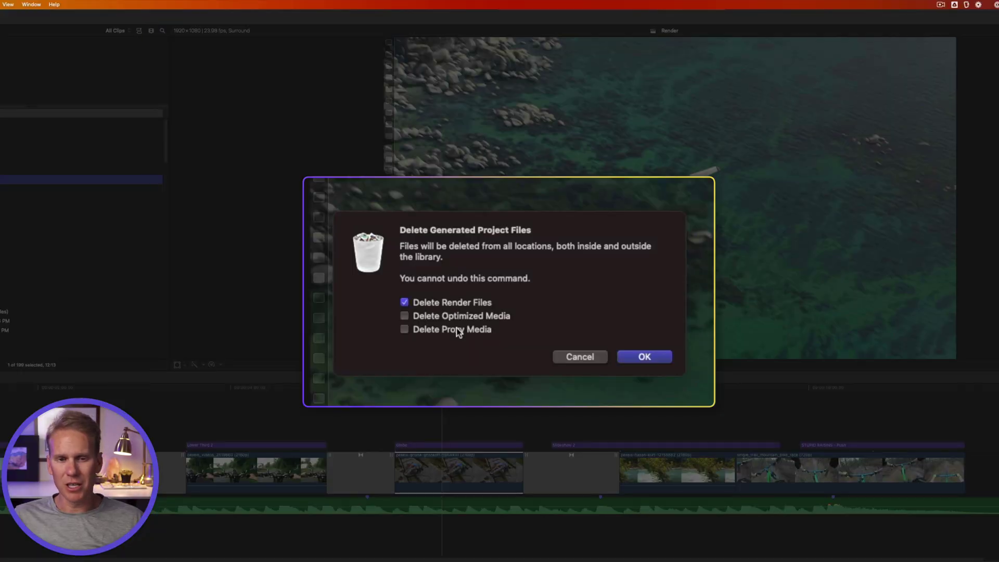
{"action": "left_click", "coordinate": [641, 357]}
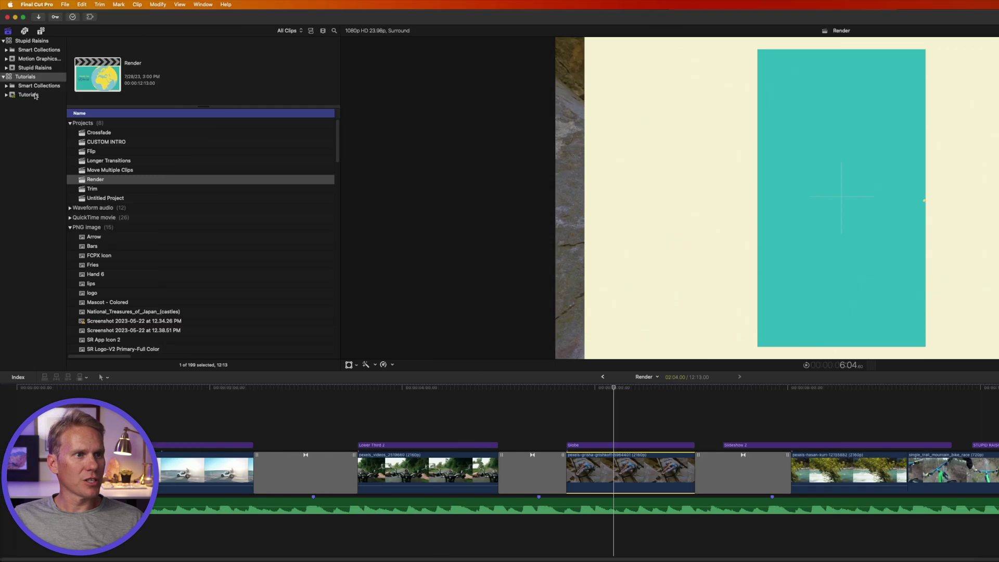
Select the Tutorials event and delete all of its generated render files, not just unused ones.
{"action": "left_click", "coordinate": [41, 97]}
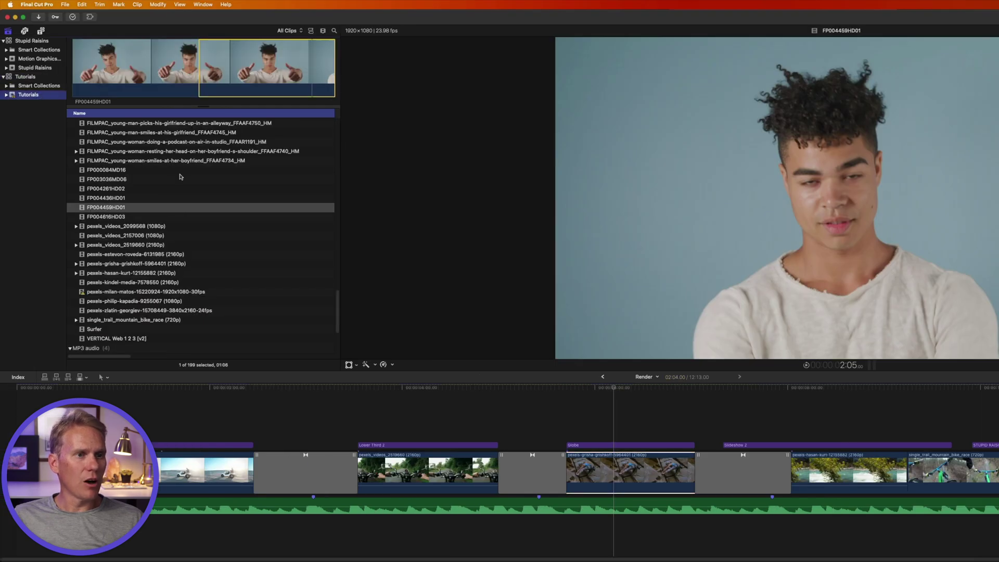
{"action": "scroll", "coordinate": [181, 176], "scroll_direction": "up", "scroll_amount": 15}
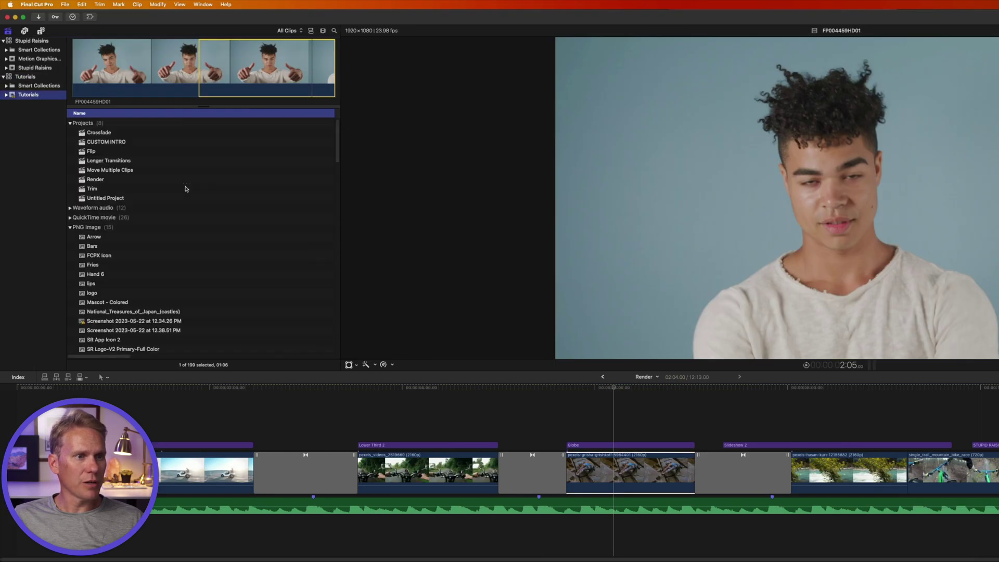
{"action": "left_click", "coordinate": [65, 4]}
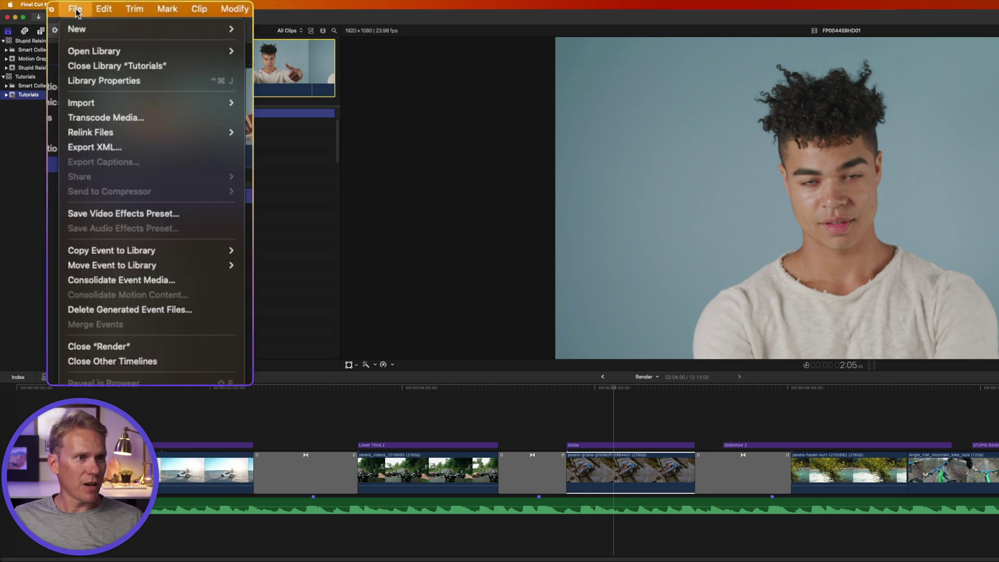
{"action": "left_click", "coordinate": [217, 311]}
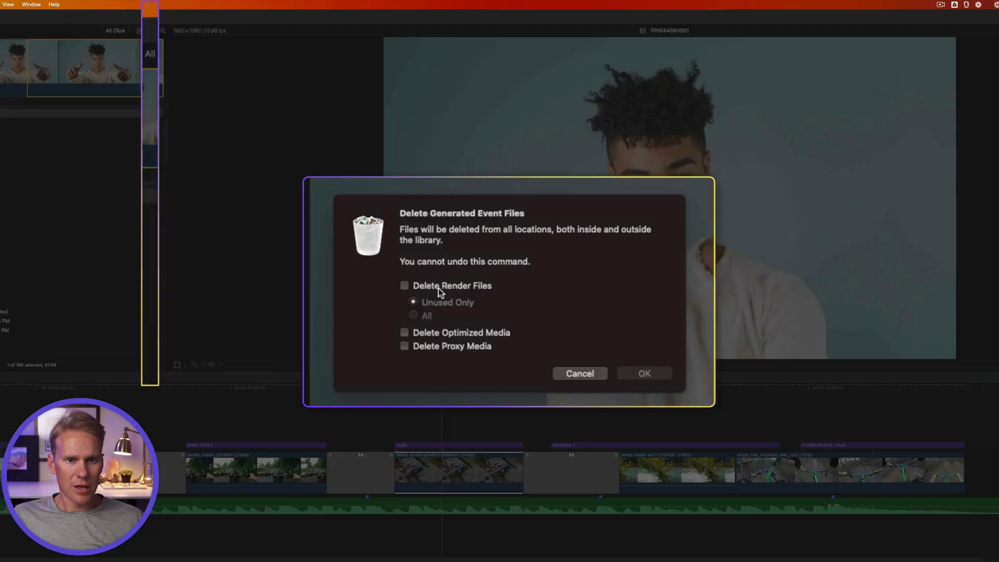
{"action": "left_click", "coordinate": [436, 287]}
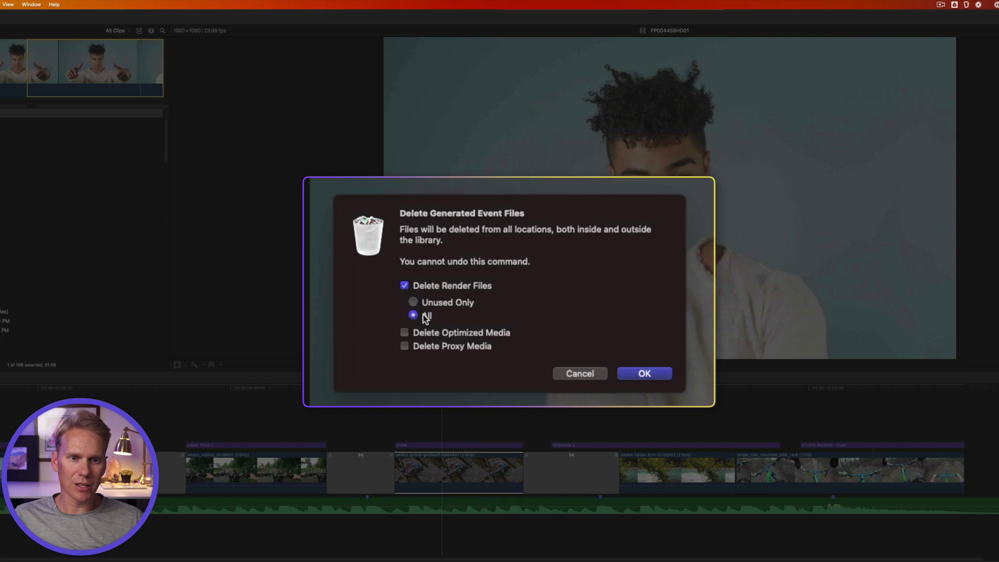
{"action": "left_click", "coordinate": [645, 374]}
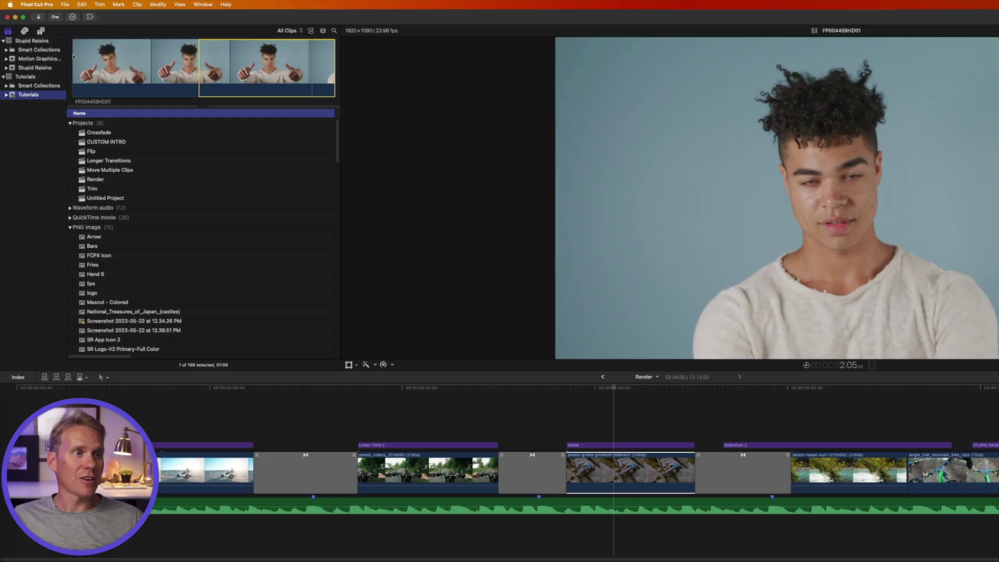
{"action": "left_click", "coordinate": [33, 78]}
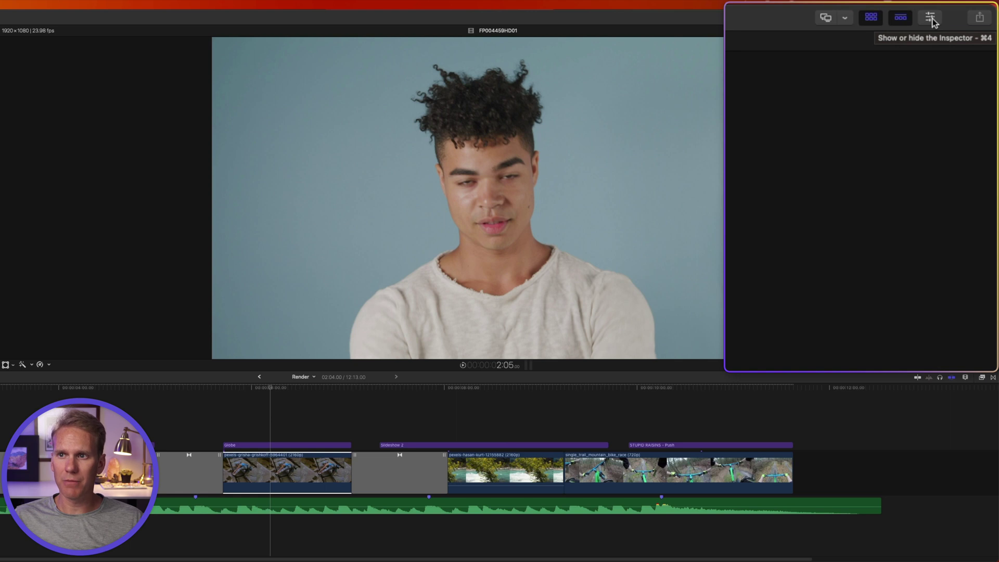
Show the Tutorials library properties (Cmd-4) and delete all of its generated render files.
{"action": "key", "text": "super+4"}
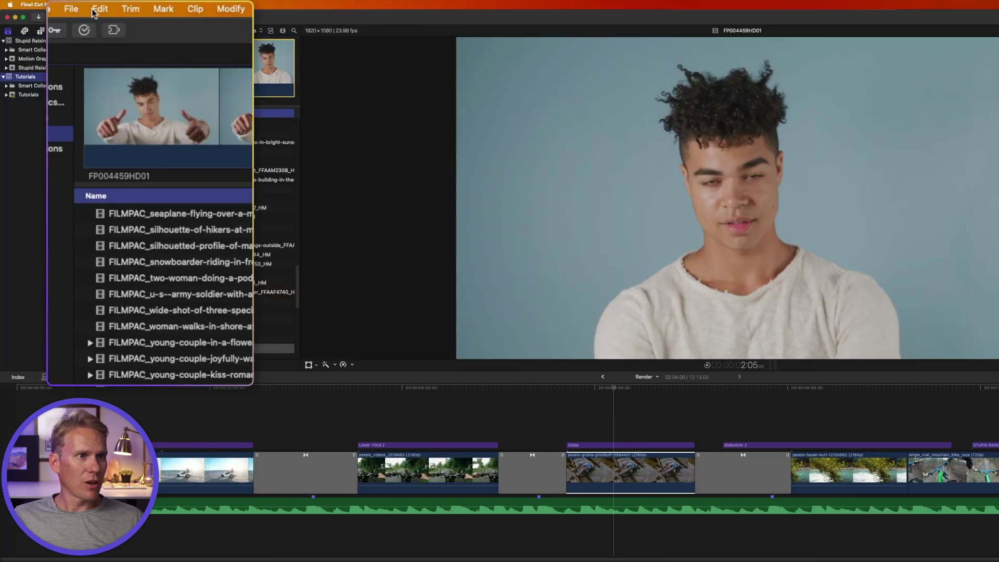
{"action": "left_click", "coordinate": [72, 9]}
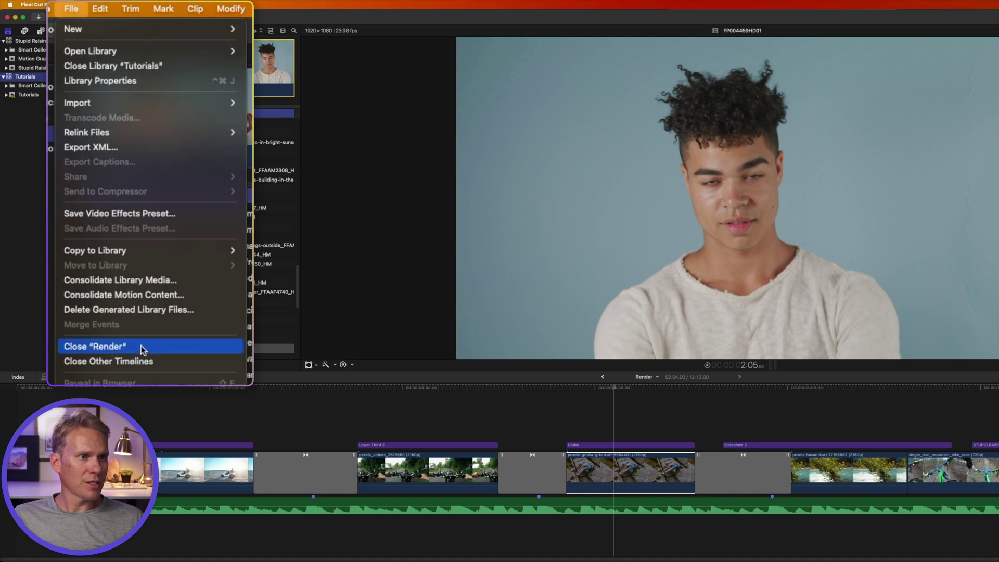
{"action": "left_click", "coordinate": [196, 311]}
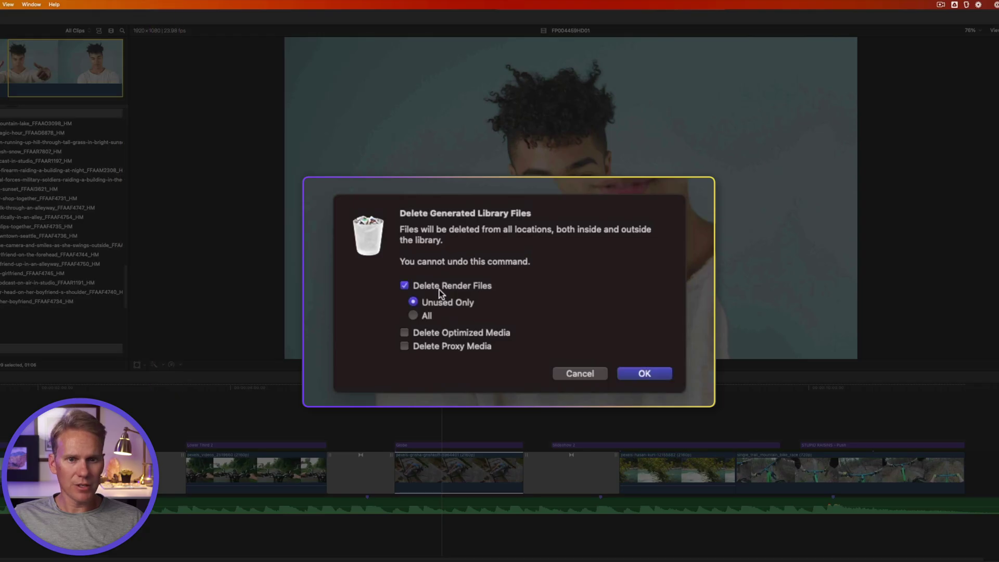
{"action": "left_click", "coordinate": [414, 315]}
{"action": "left_click", "coordinate": [648, 374]}
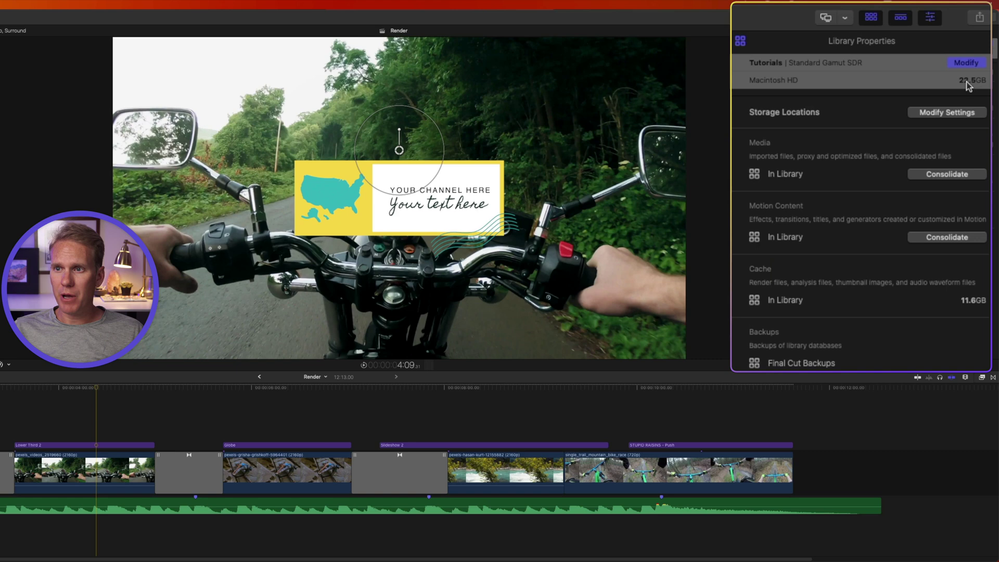
Modify the library's storage settings and choose a custom folder for the cache.
{"action": "left_click", "coordinate": [955, 113]}
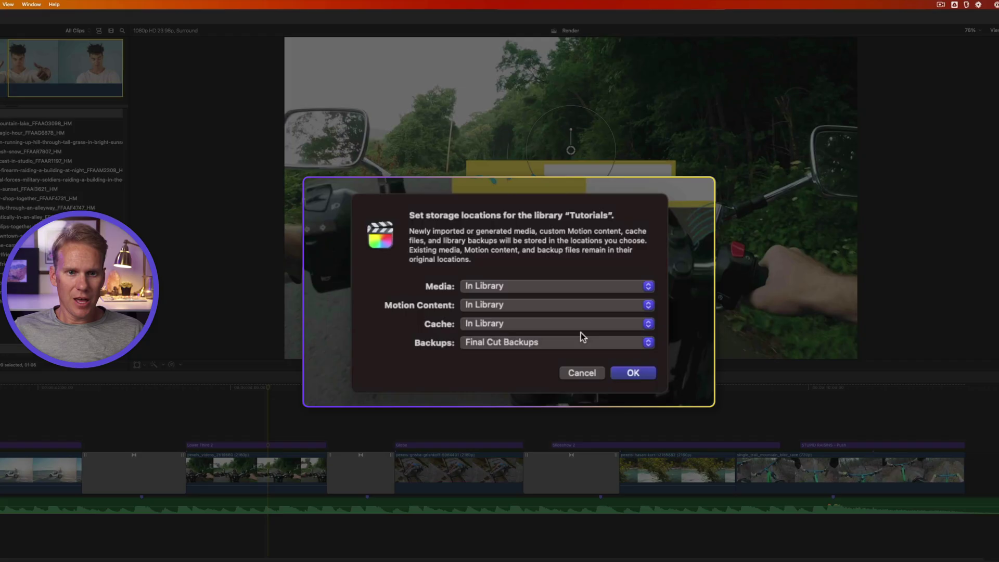
{"action": "left_click", "coordinate": [508, 327]}
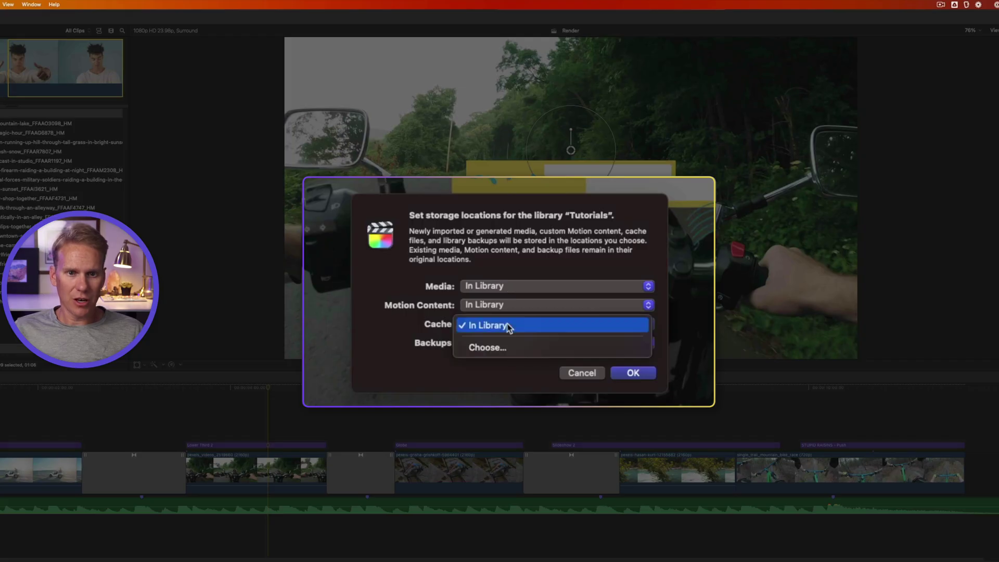
{"action": "left_click", "coordinate": [495, 348]}
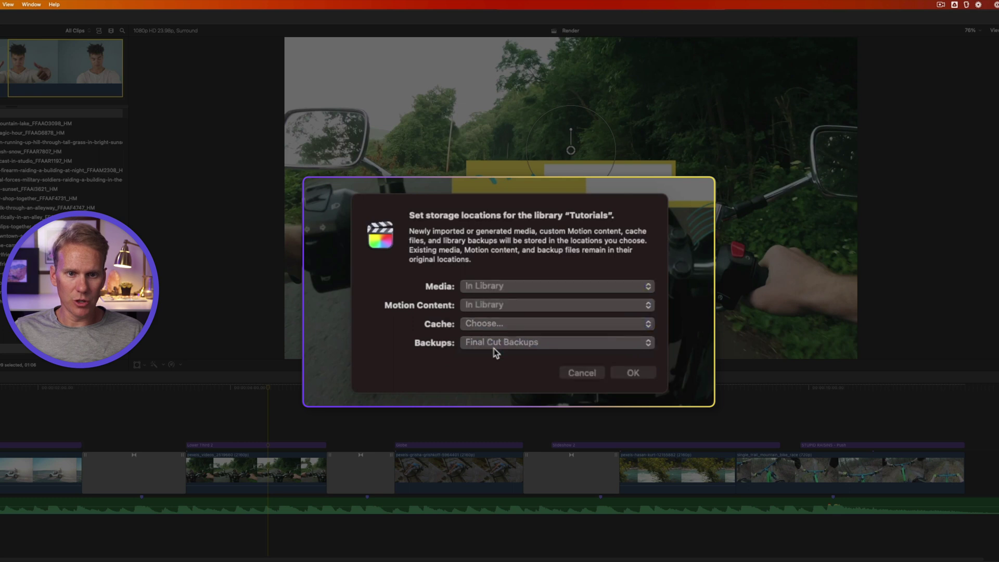
{"action": "scroll", "coordinate": [233, 186], "scroll_direction": "down", "scroll_amount": 10}
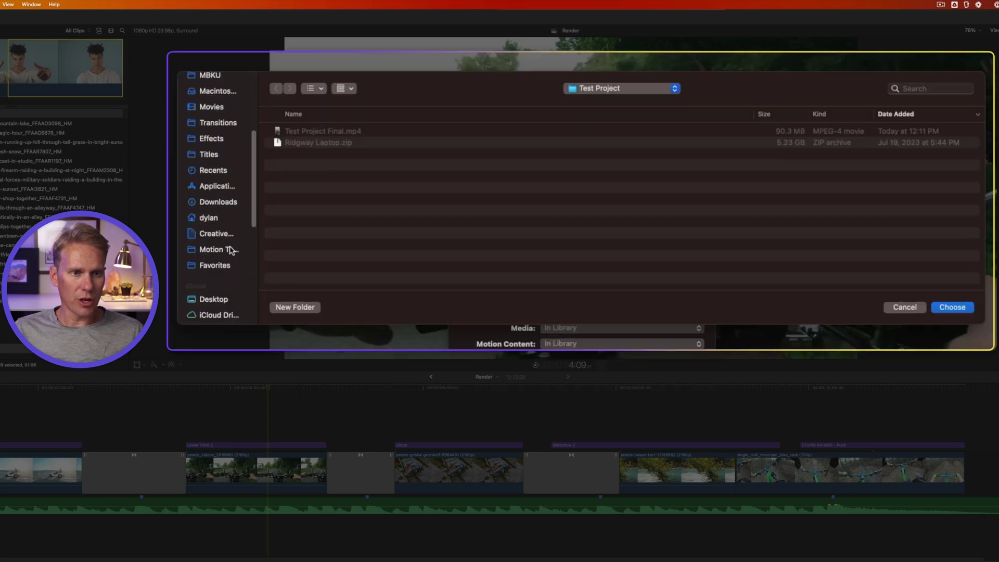
{"action": "scroll", "coordinate": [231, 251], "scroll_direction": "down", "scroll_amount": 5}
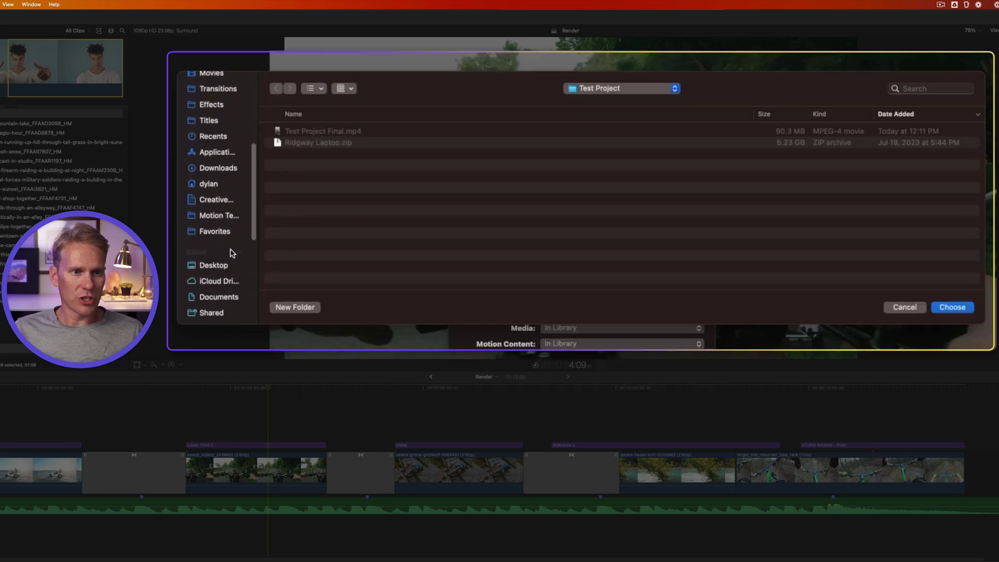
{"action": "scroll", "coordinate": [232, 254], "scroll_direction": "down", "scroll_amount": 5}
Set the cache to Stupid HD > HDD > FCPX Libraries and include existing render files.
{"action": "left_click", "coordinate": [214, 195]}
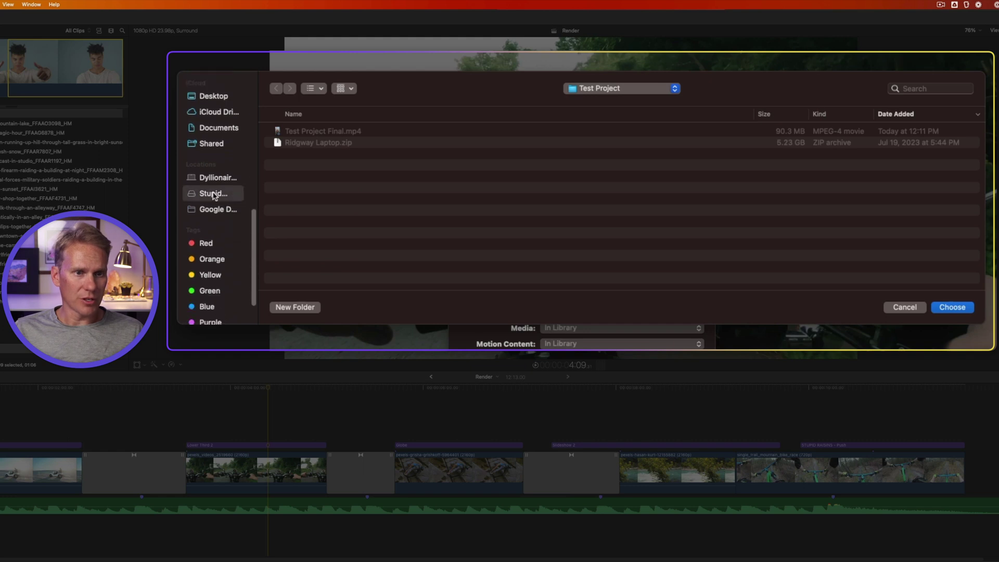
{"action": "left_click", "coordinate": [269, 210]}
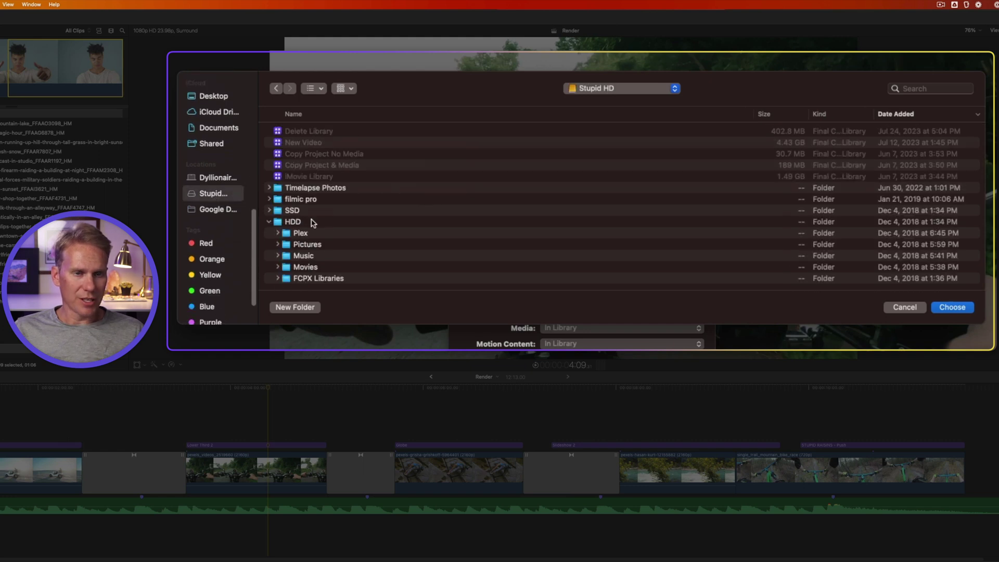
{"action": "left_click", "coordinate": [312, 221]}
{"action": "left_click", "coordinate": [353, 280]}
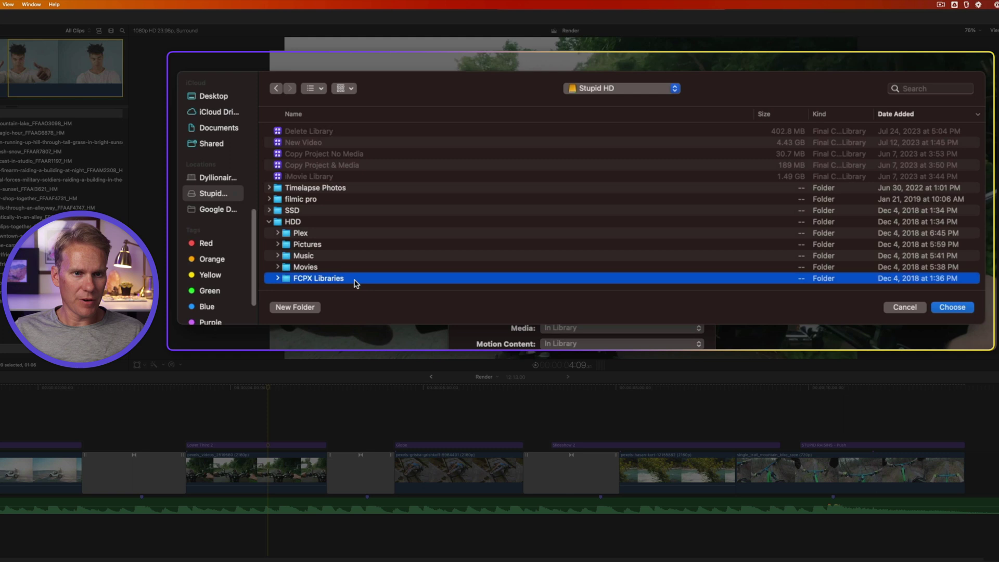
{"action": "left_click", "coordinate": [965, 308]}
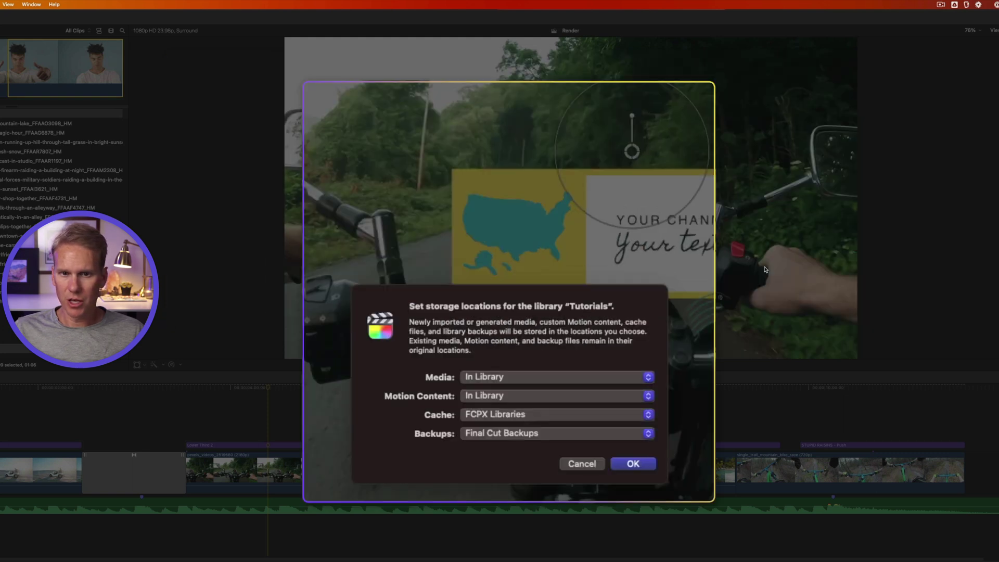
{"action": "left_click", "coordinate": [639, 465]}
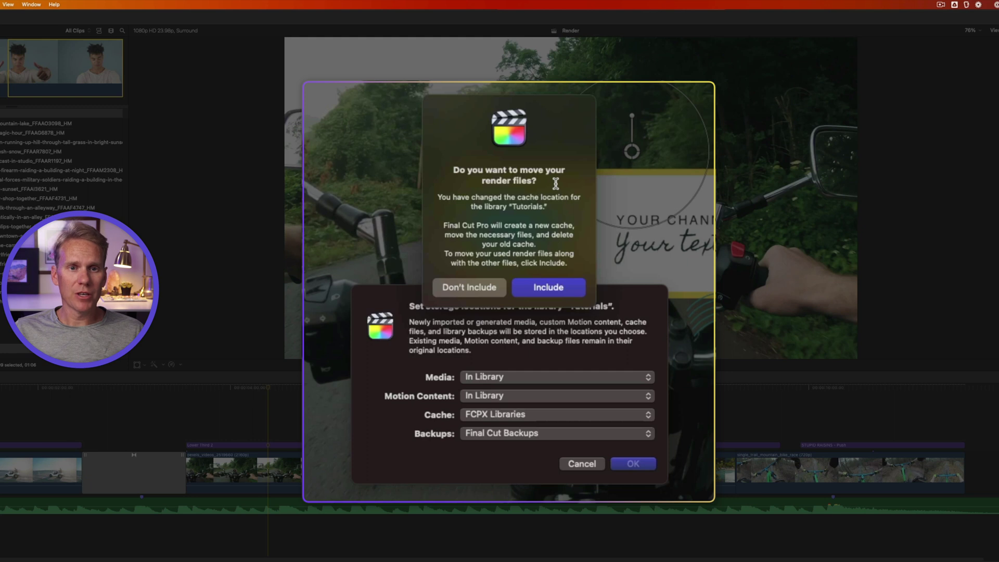
{"action": "left_click", "coordinate": [547, 290]}
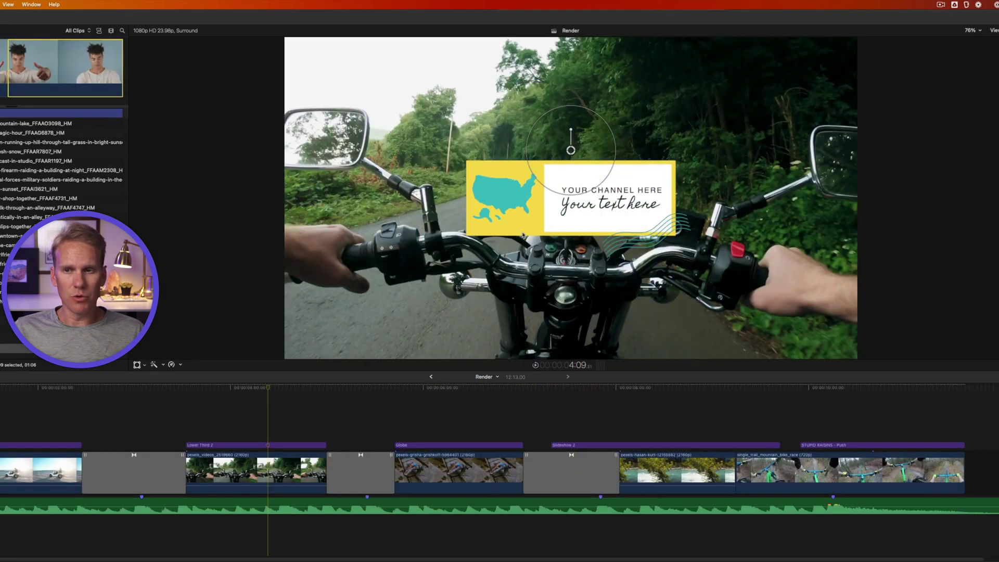